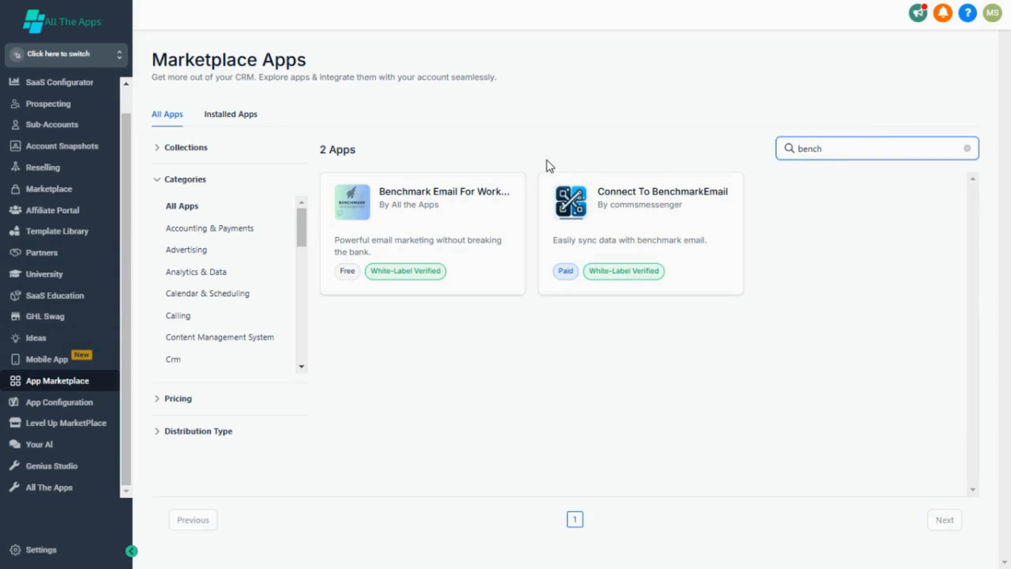
- Open the Benchmark Email For Workflows app page from the marketplace results and start installing it
{"action": "left_click", "coordinate": [472, 219]}
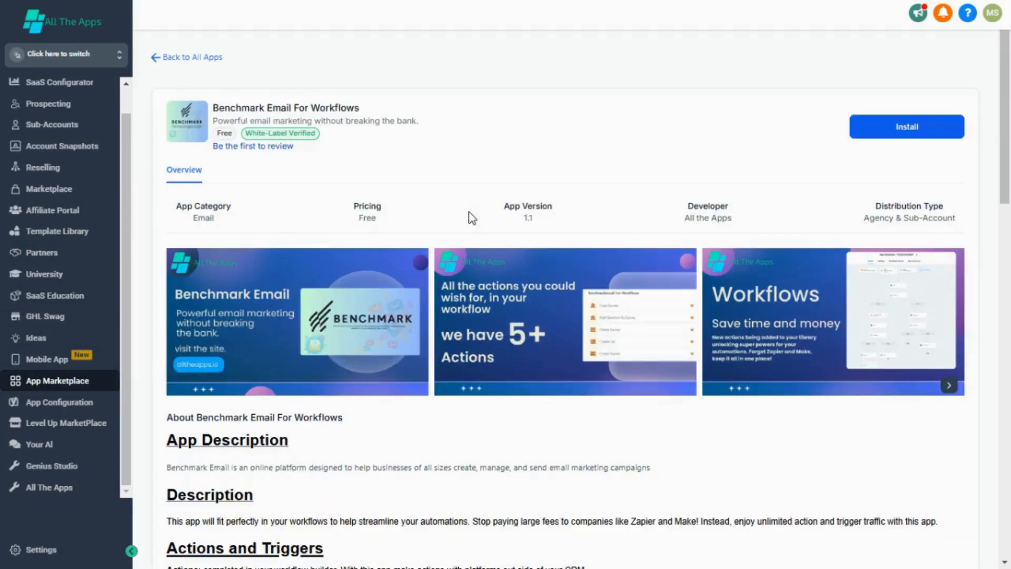
{"action": "left_click", "coordinate": [903, 132]}
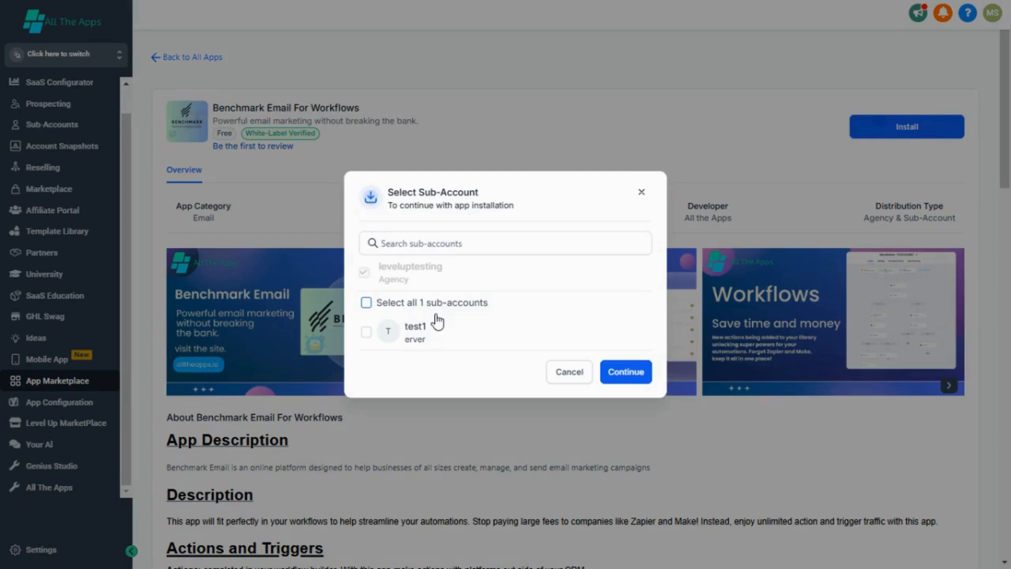
- Install the app into the test1 sub-account and approve its permissions
{"action": "left_click", "coordinate": [447, 342]}
{"action": "left_click", "coordinate": [627, 374]}
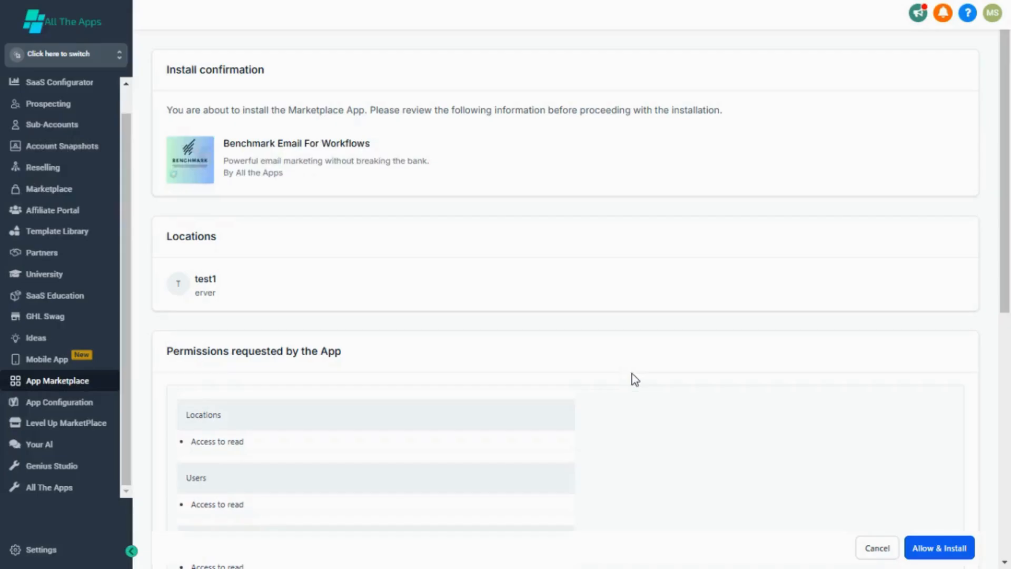
{"action": "left_click", "coordinate": [921, 546]}
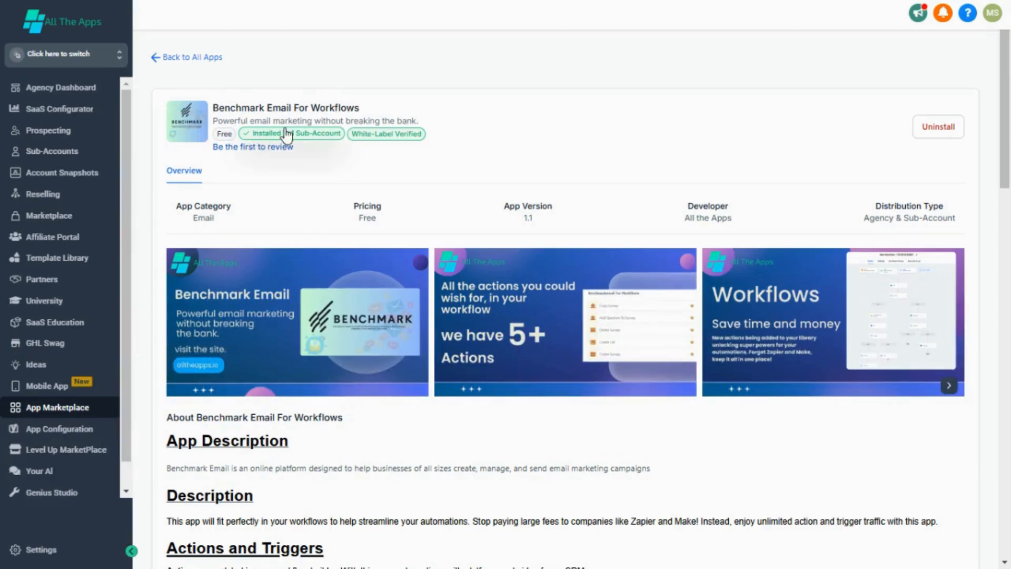
- Use the account switcher to move into the test1 sub-account
{"action": "left_click", "coordinate": [73, 61]}
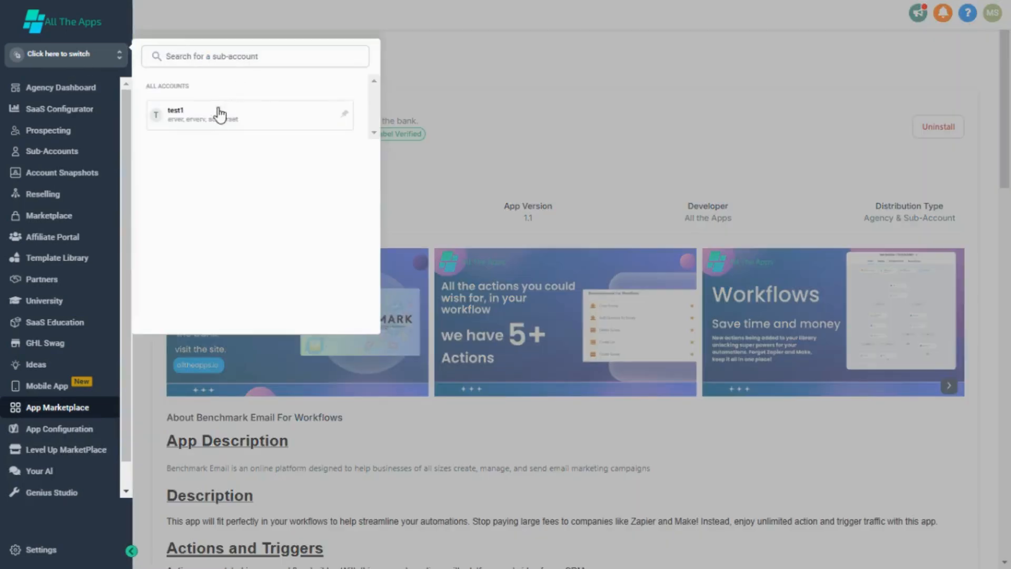
{"action": "left_click", "coordinate": [220, 113]}
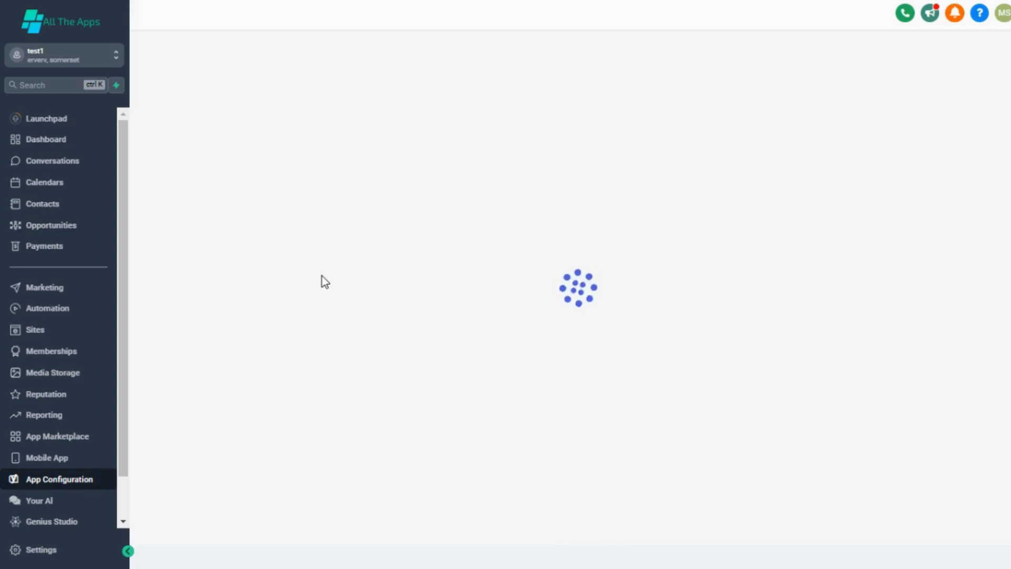
- Search 'bench' in App Configuration's Installed Apps and open the Benchmark app's configuration form
{"action": "left_click", "coordinate": [41, 483]}
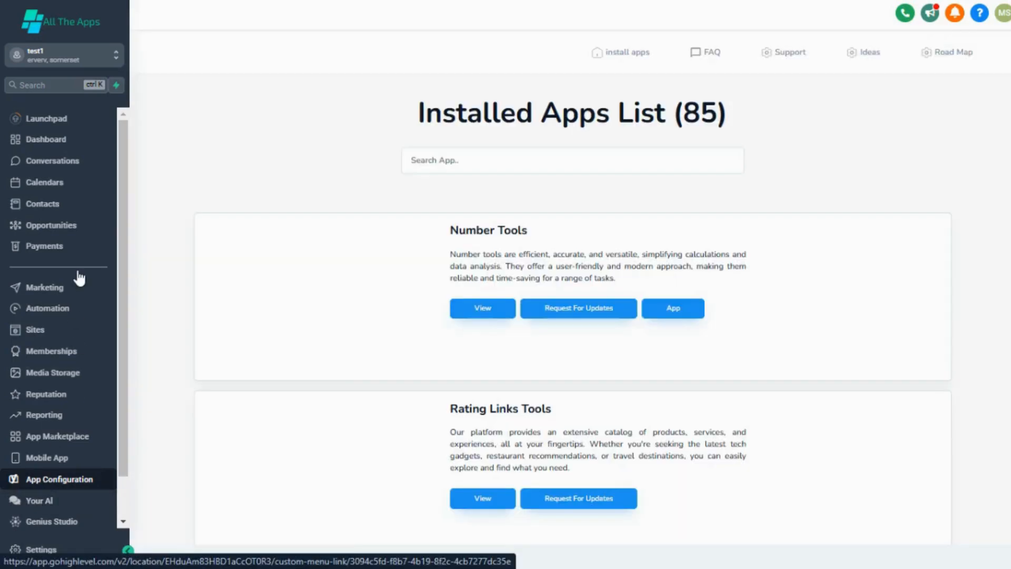
{"action": "left_click", "coordinate": [512, 170]}
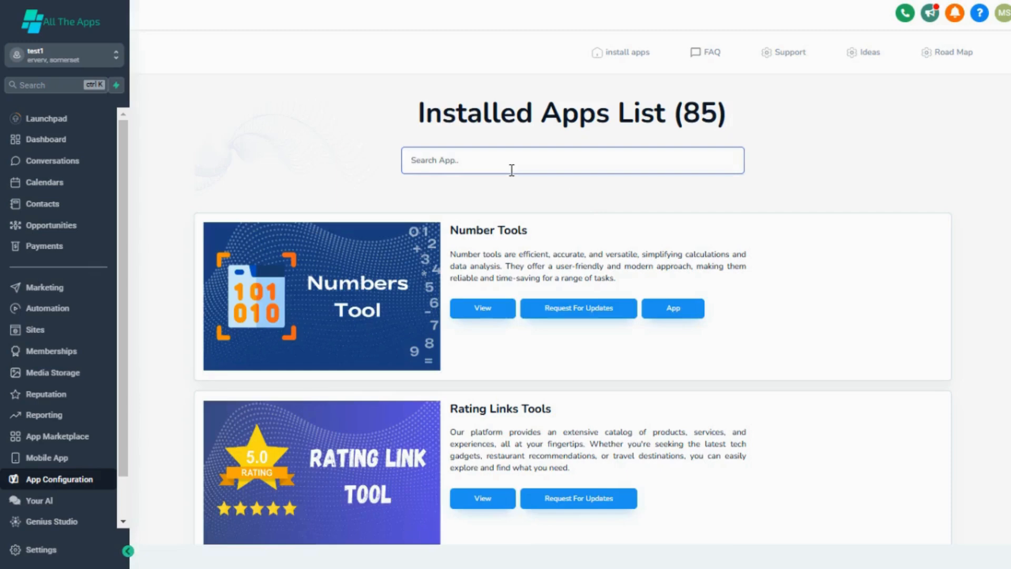
{"action": "type", "text": "bench"}
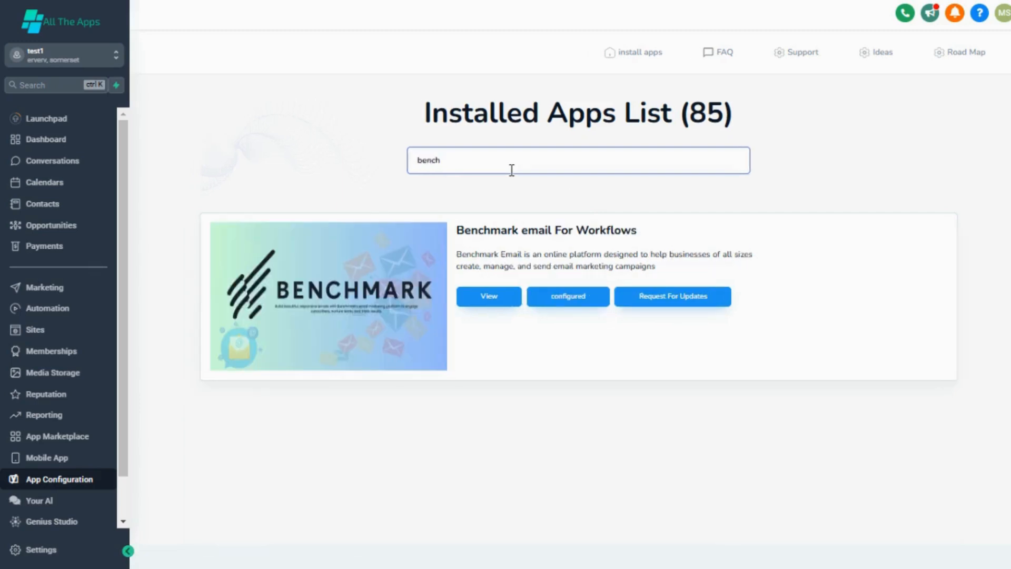
{"action": "left_click", "coordinate": [566, 301]}
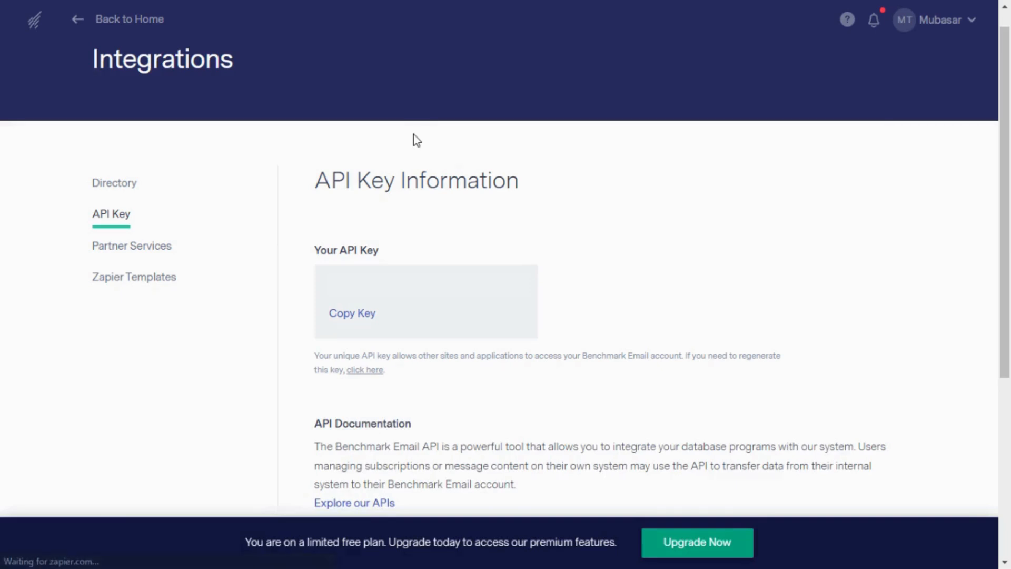
- Copy the account's key from Benchmark Email's Integrations API Key page
{"action": "left_click", "coordinate": [948, 16]}
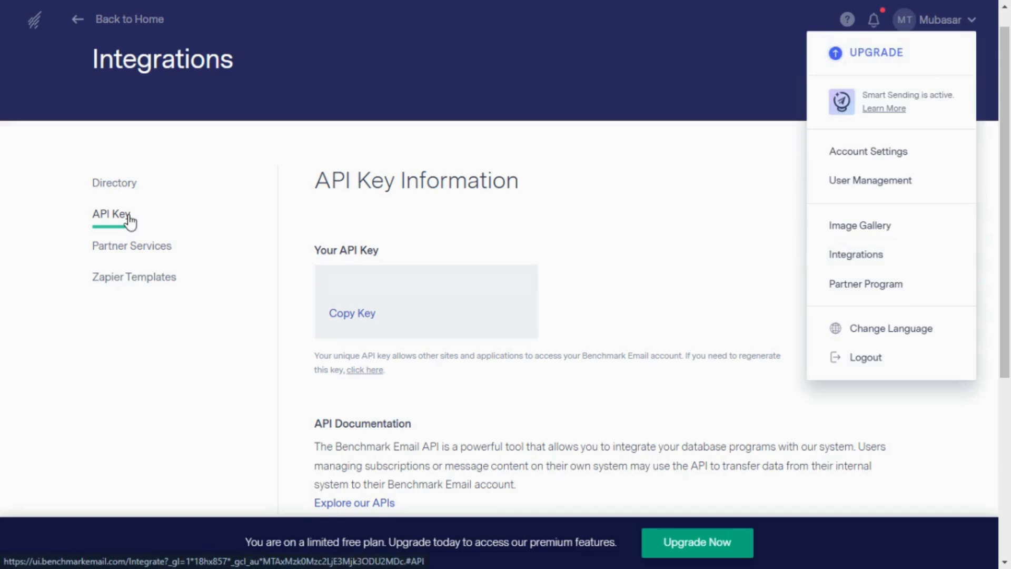
{"action": "left_click", "coordinate": [333, 314]}
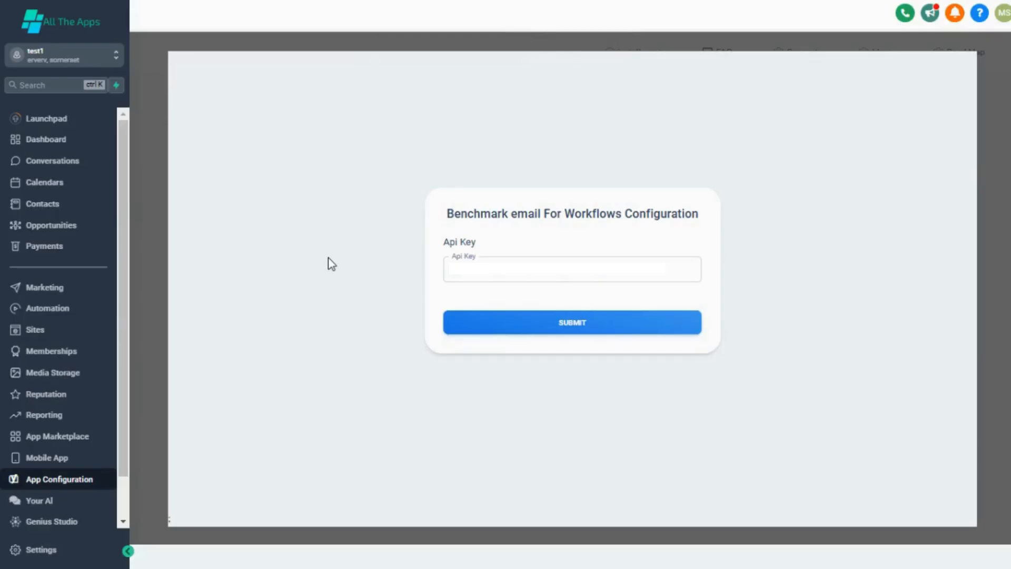
- Submit the Benchmark API key as the app's credentials, then go to the Automation workflow list
{"action": "left_click", "coordinate": [459, 330]}
{"action": "left_click", "coordinate": [63, 308]}
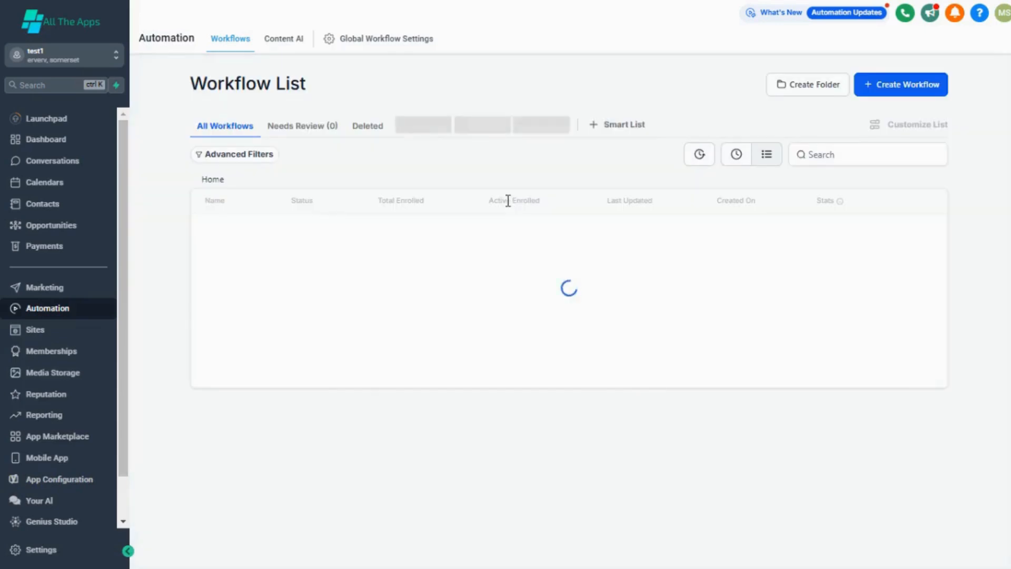
- Start a blank workflow from scratch and add the Benchmark Email Find Contact action
{"action": "left_click", "coordinate": [901, 88]}
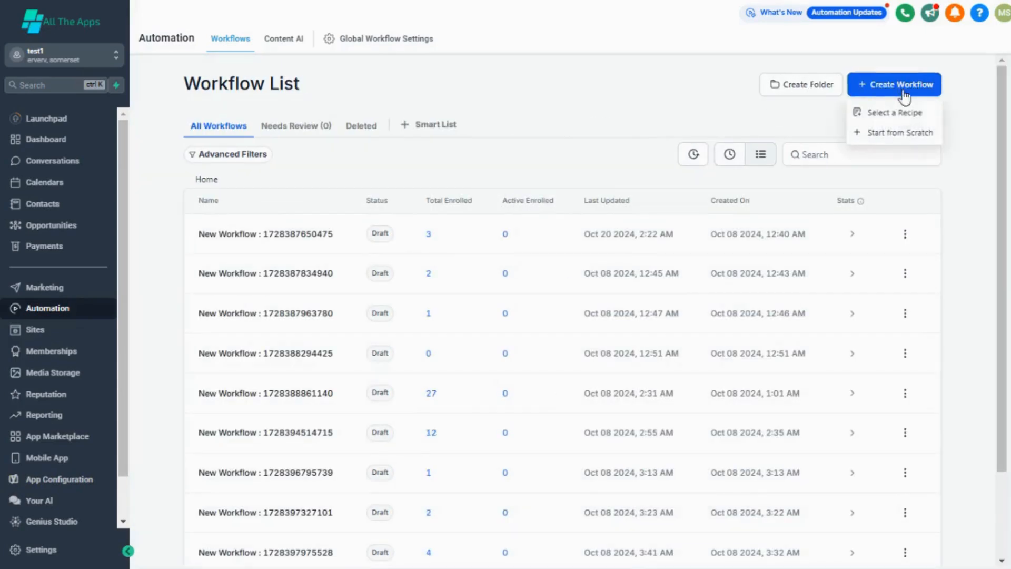
{"action": "left_click", "coordinate": [906, 133]}
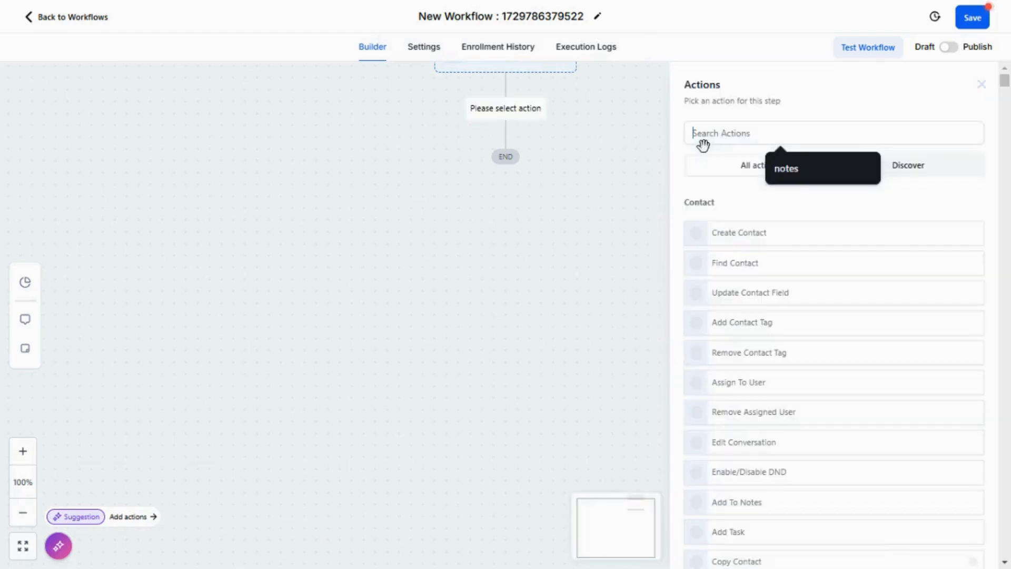
{"action": "key", "text": "ctrl+f"}
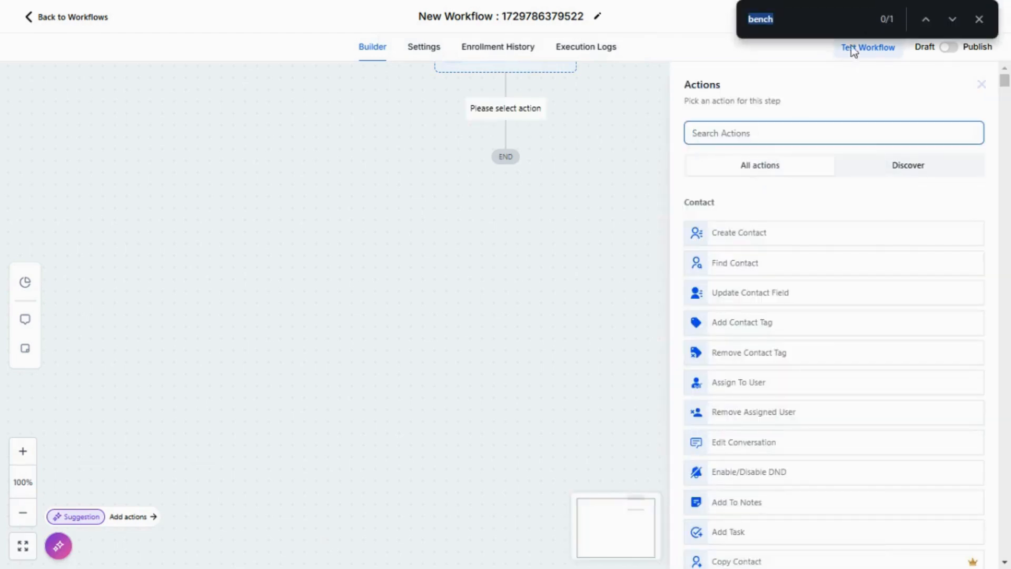
{"action": "left_click", "coordinate": [946, 20]}
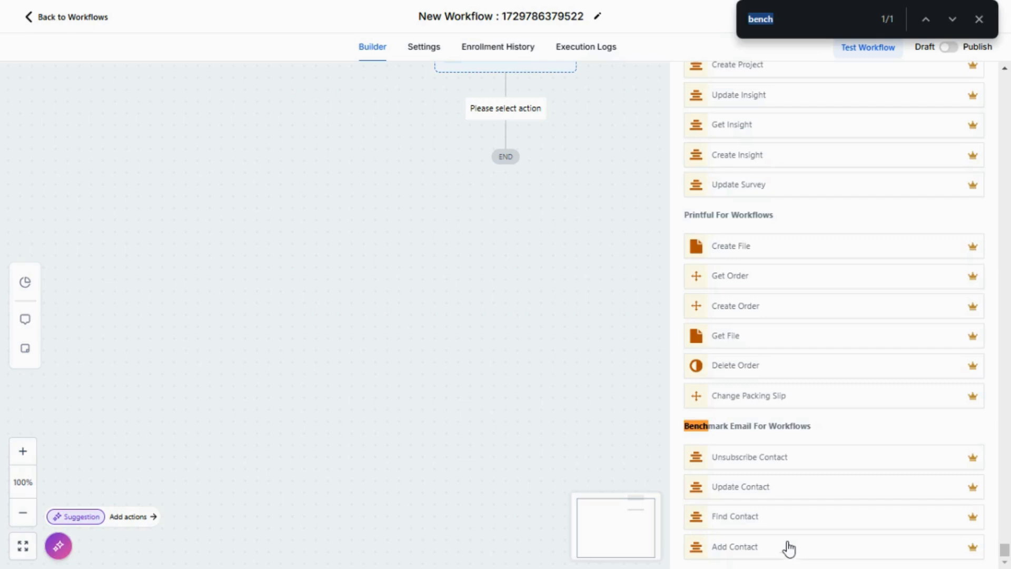
{"action": "left_click", "coordinate": [783, 519]}
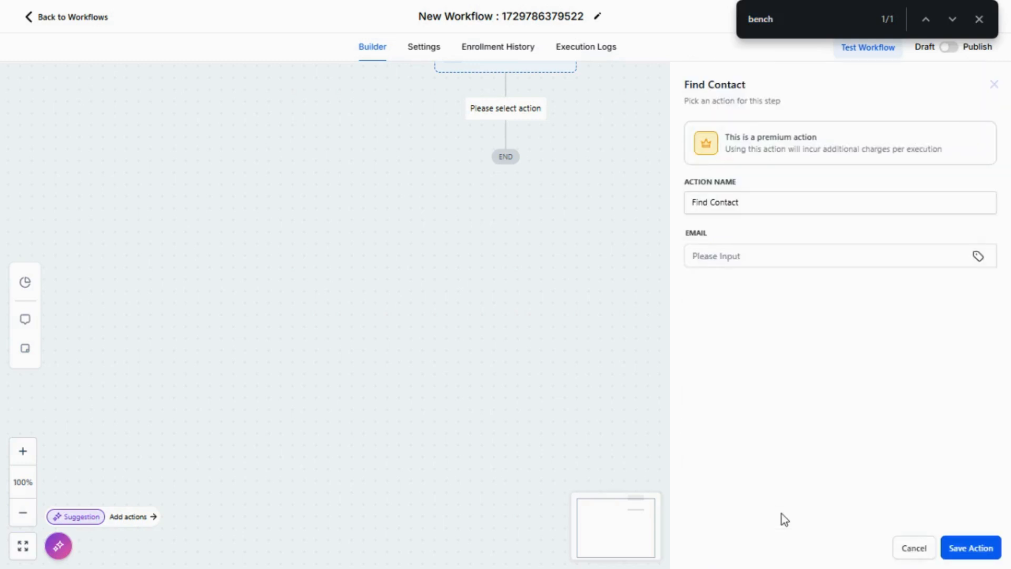
- Fill the Find Contact EMAIL field with a test contact's email address and save the step
{"action": "left_click", "coordinate": [751, 245]}
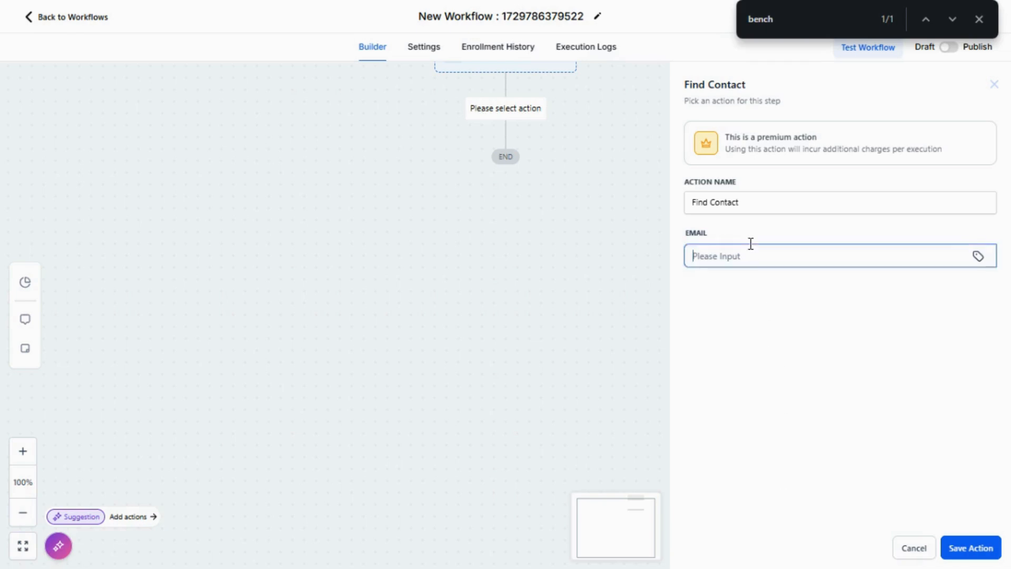
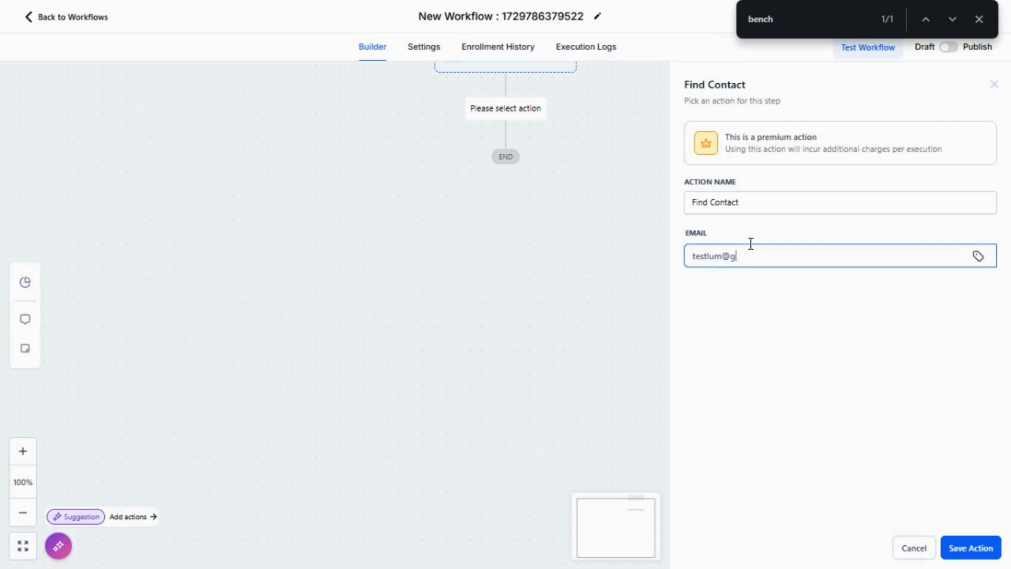
{"action": "left_click", "coordinate": [974, 548]}
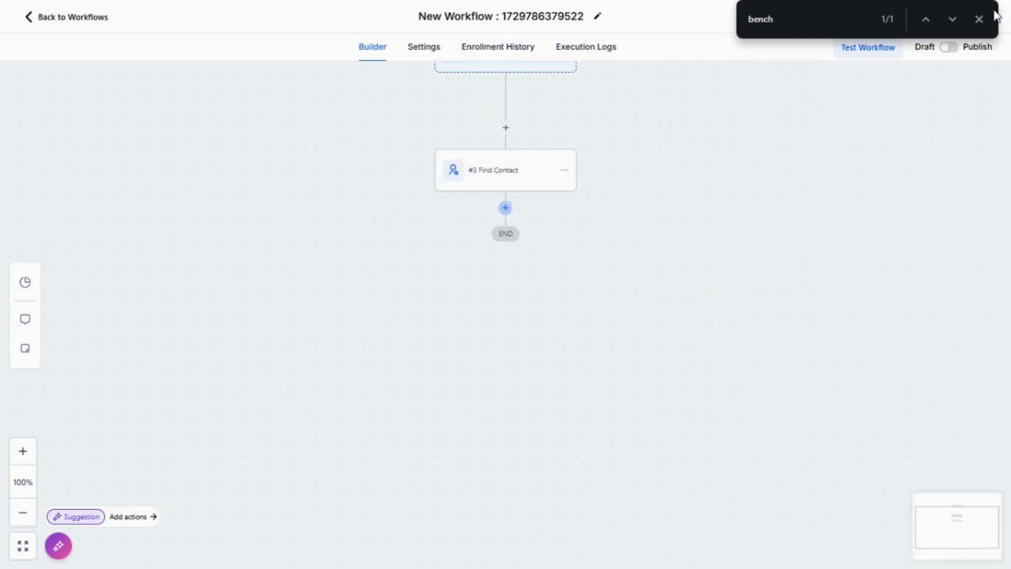
{"action": "left_click", "coordinate": [979, 19]}
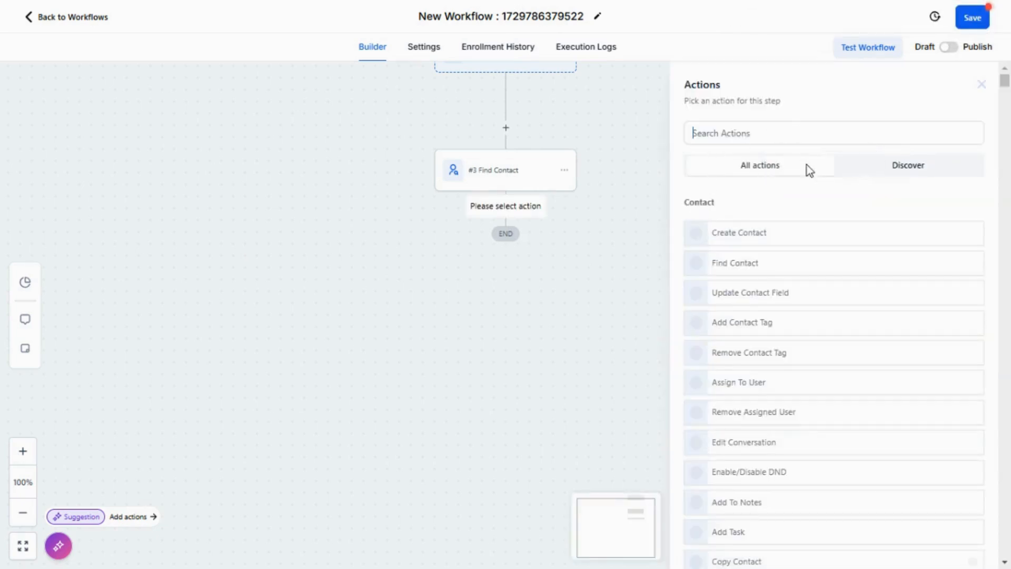
- Add an Add To Notes action after #3 Find Contact
{"action": "left_click", "coordinate": [738, 135]}
{"action": "left_click", "coordinate": [738, 133]}
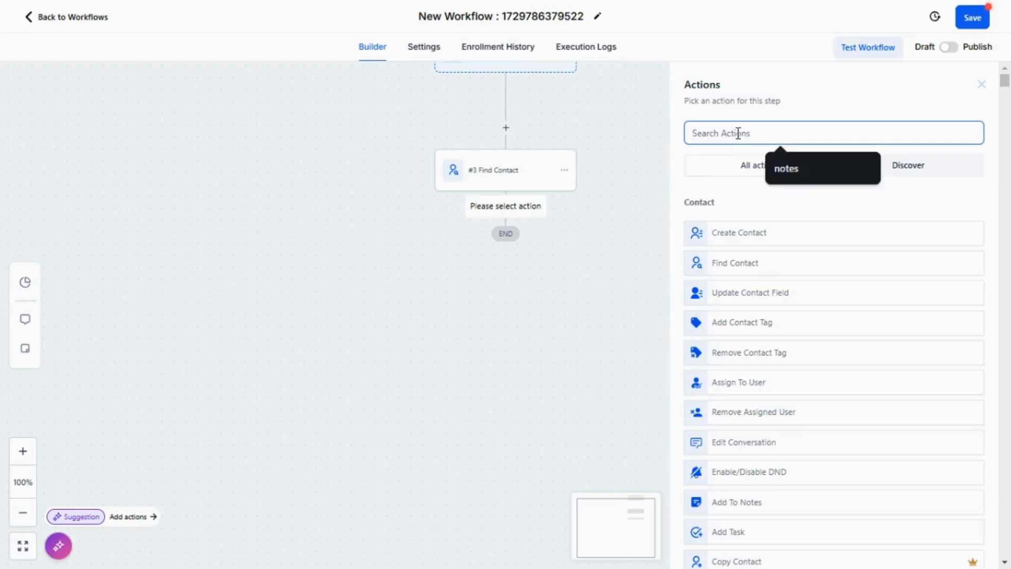
{"action": "type", "text": "notes"}
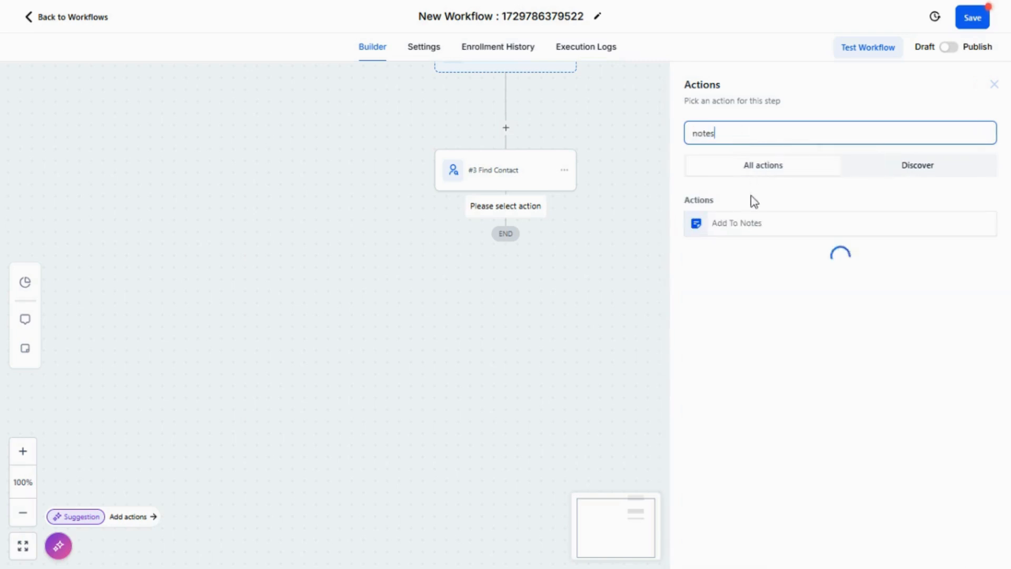
{"action": "left_click", "coordinate": [758, 220]}
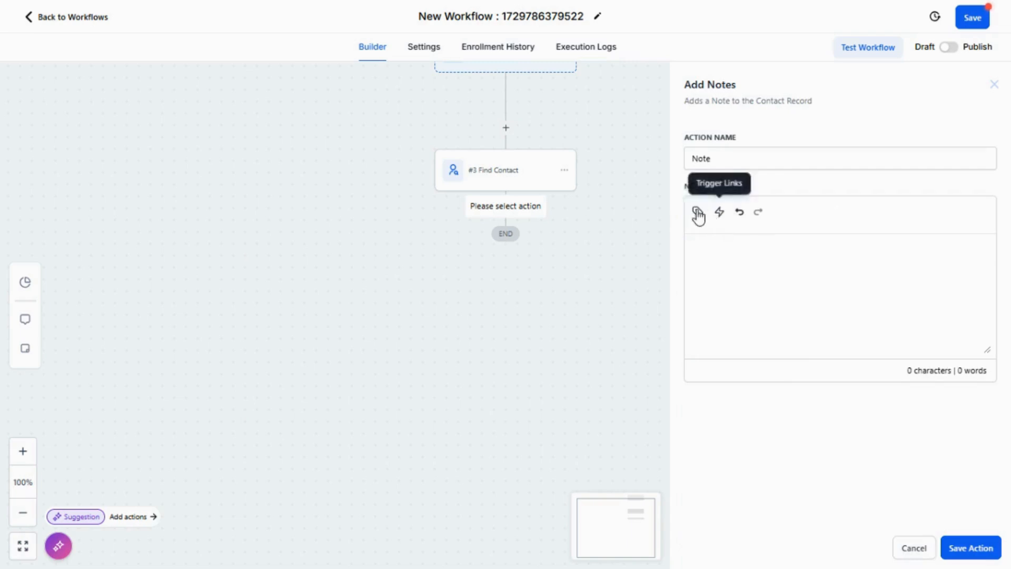
- Write the note as the #3 Find Contact Data value followed by '=== test', and save it
{"action": "left_click", "coordinate": [697, 213]}
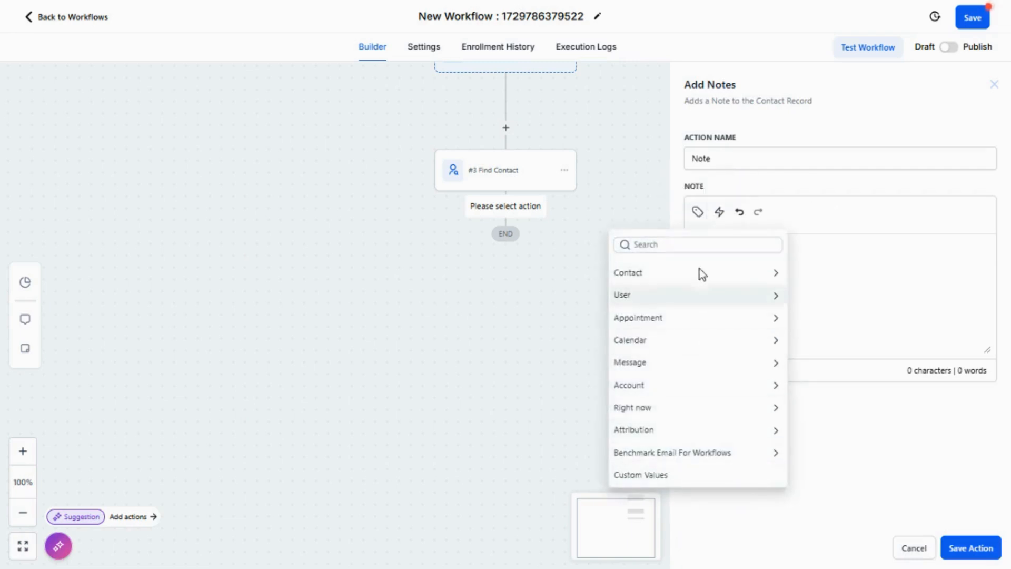
{"action": "left_click", "coordinate": [664, 458]}
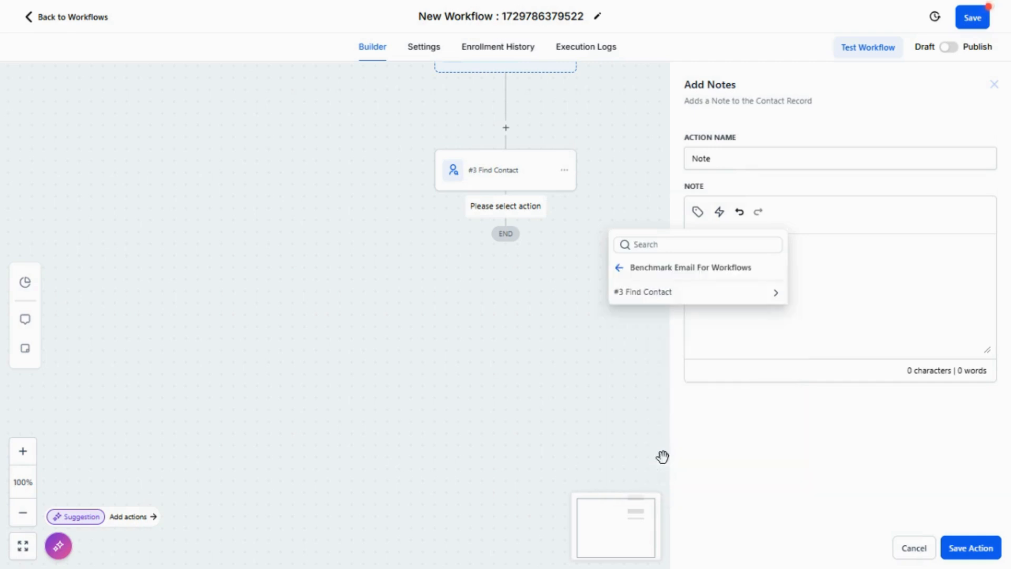
{"action": "left_click", "coordinate": [663, 293]}
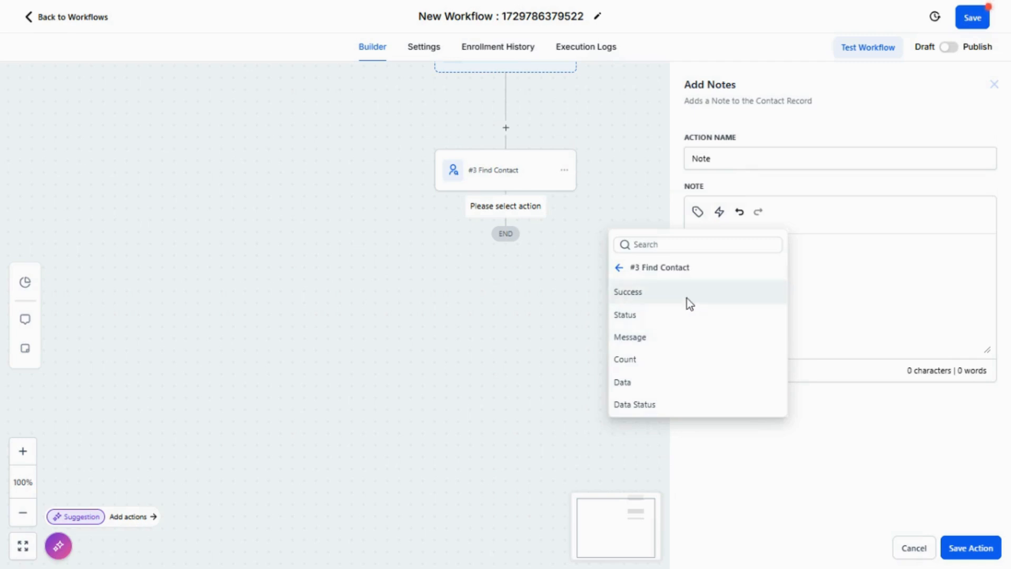
{"action": "left_click", "coordinate": [659, 380]}
{"action": "type", "text": "=="}
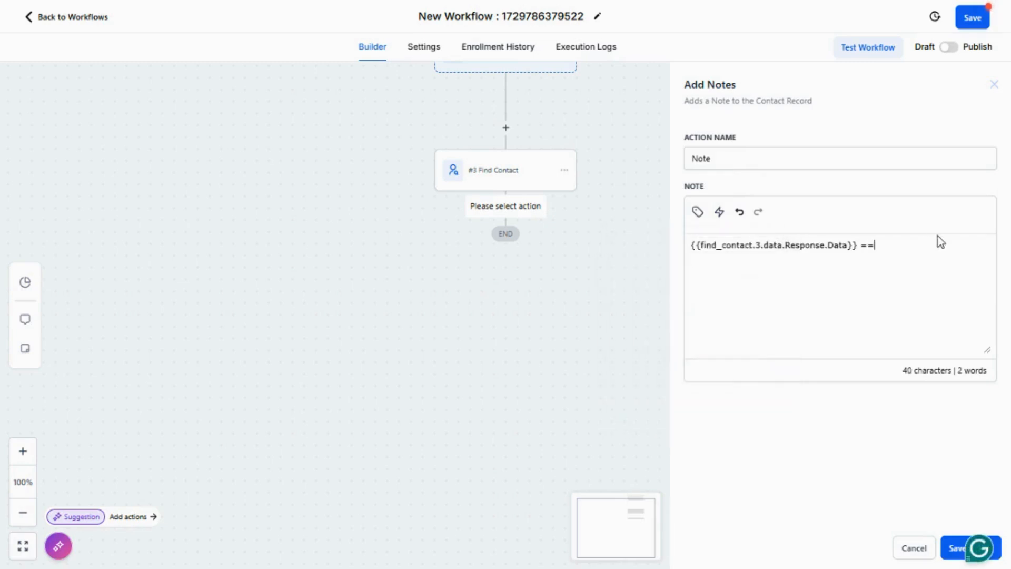
{"action": "type", "text": "= test"}
{"action": "left_click", "coordinate": [953, 547]}
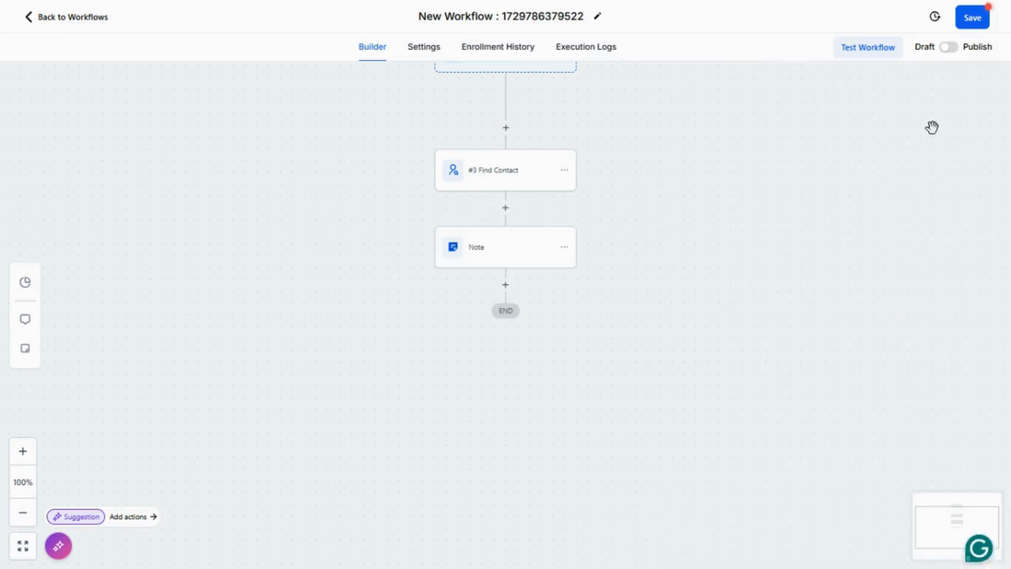
- Save the workflow, test it on a selected contact, and view its Execution Logs
{"action": "left_click", "coordinate": [978, 21]}
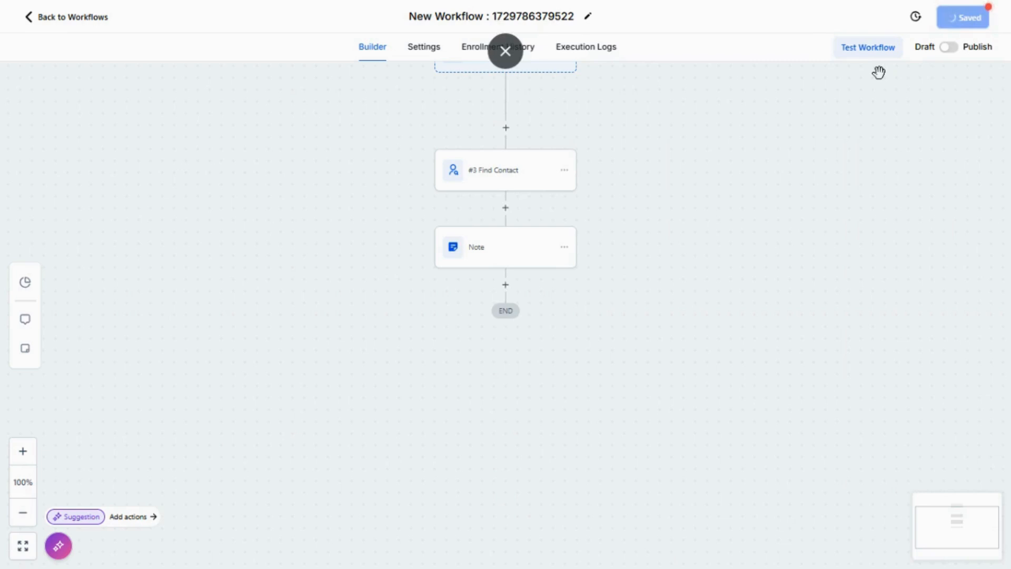
{"action": "left_click", "coordinate": [849, 56]}
{"action": "left_click", "coordinate": [769, 160]}
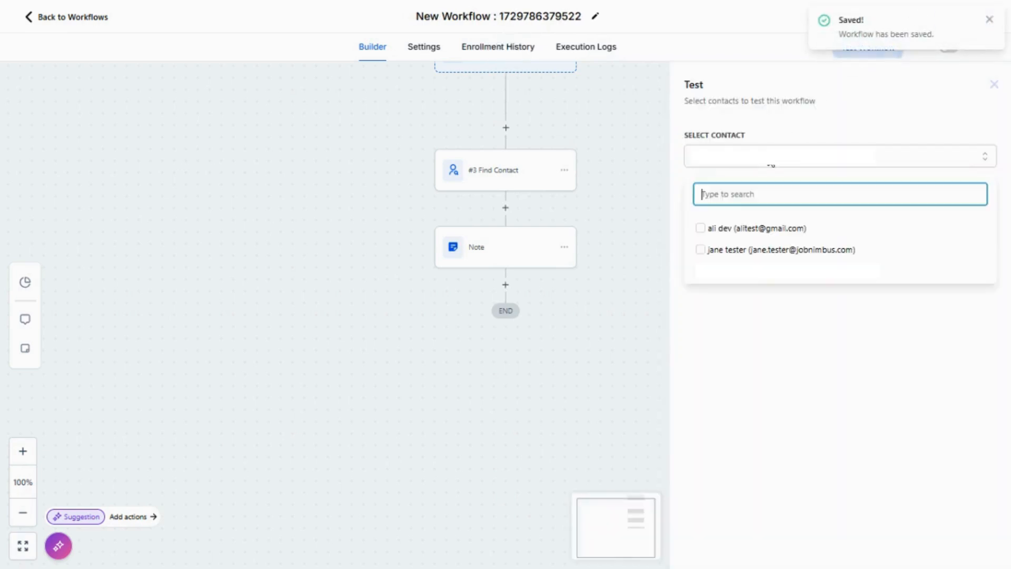
{"action": "left_click", "coordinate": [767, 280]}
{"action": "left_click", "coordinate": [705, 199]}
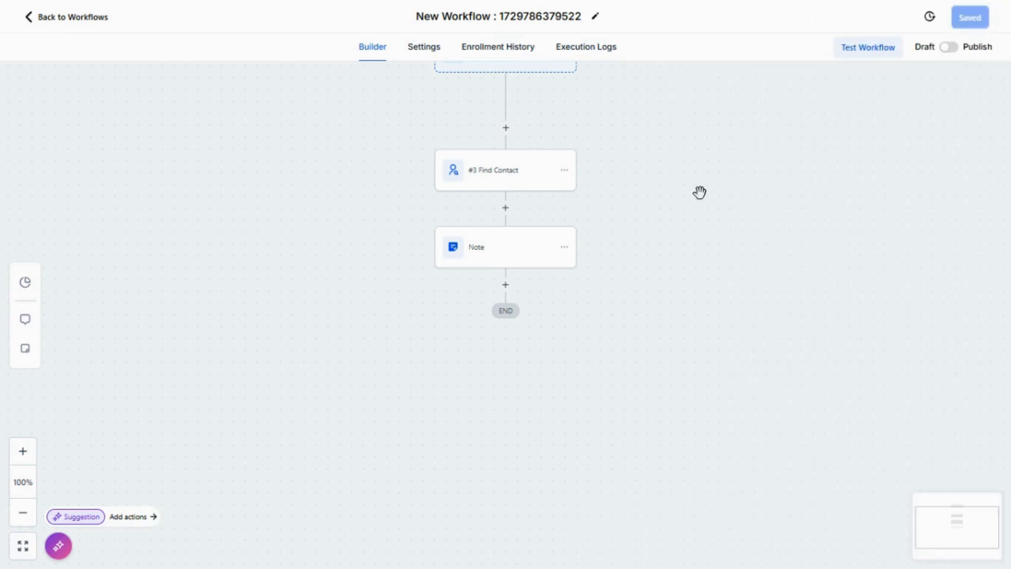
{"action": "left_click", "coordinate": [579, 59]}
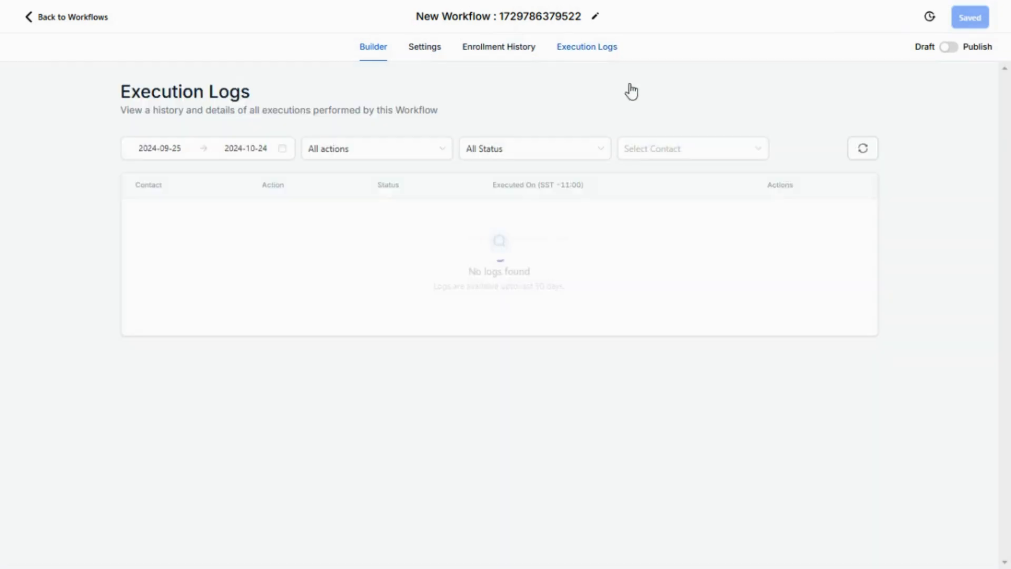
- Refresh the execution logs and open the Note step's event details showing Add Notes succeeded
{"action": "left_click", "coordinate": [864, 149]}
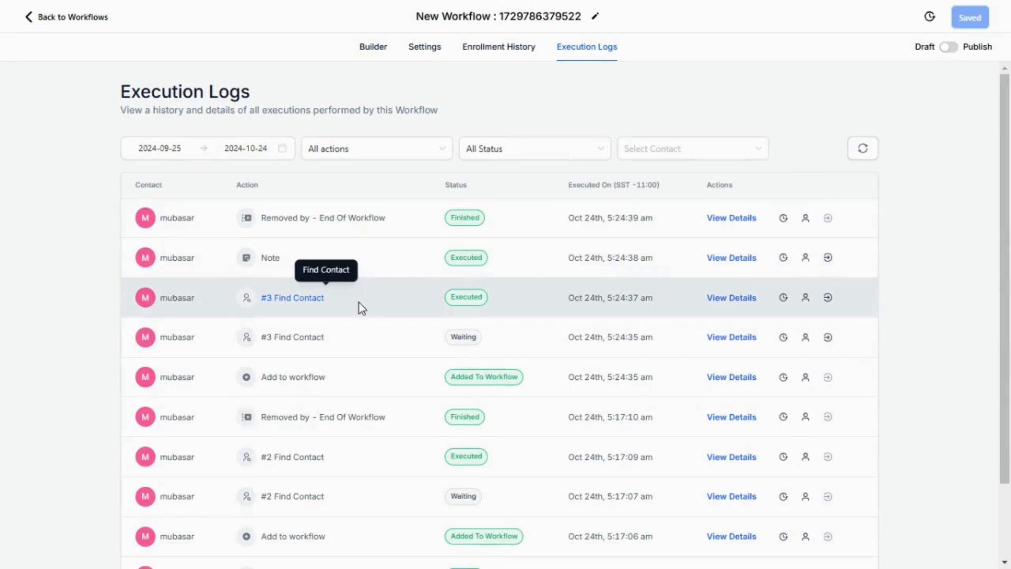
{"action": "double_click", "coordinate": [466, 259]}
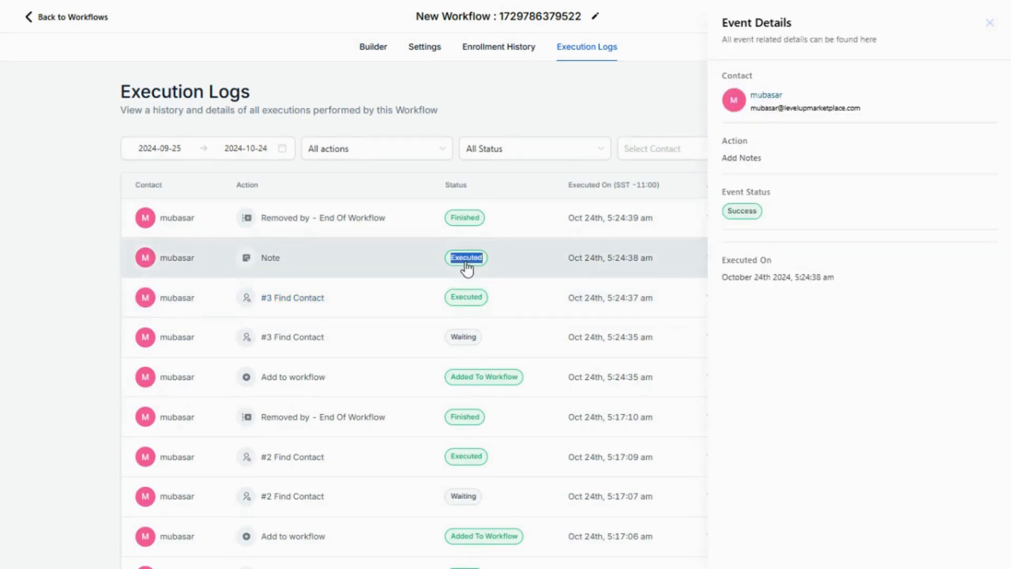